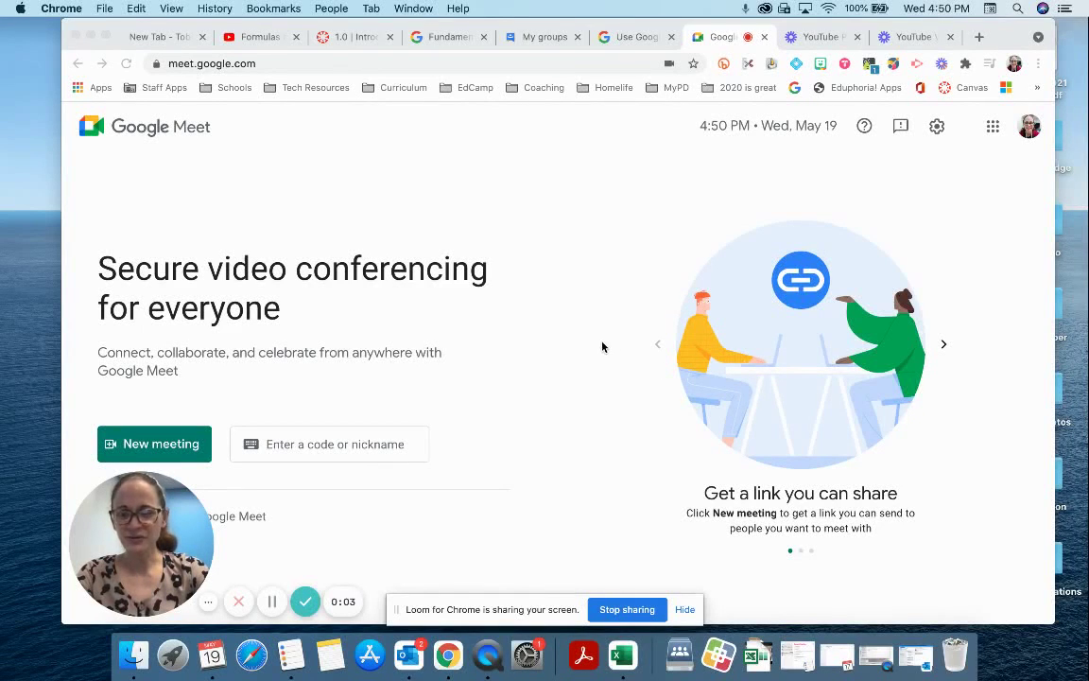
# Step: Create a Meet meeting for later, copy its joining info, and close the dialog
pyautogui.click(182, 429)
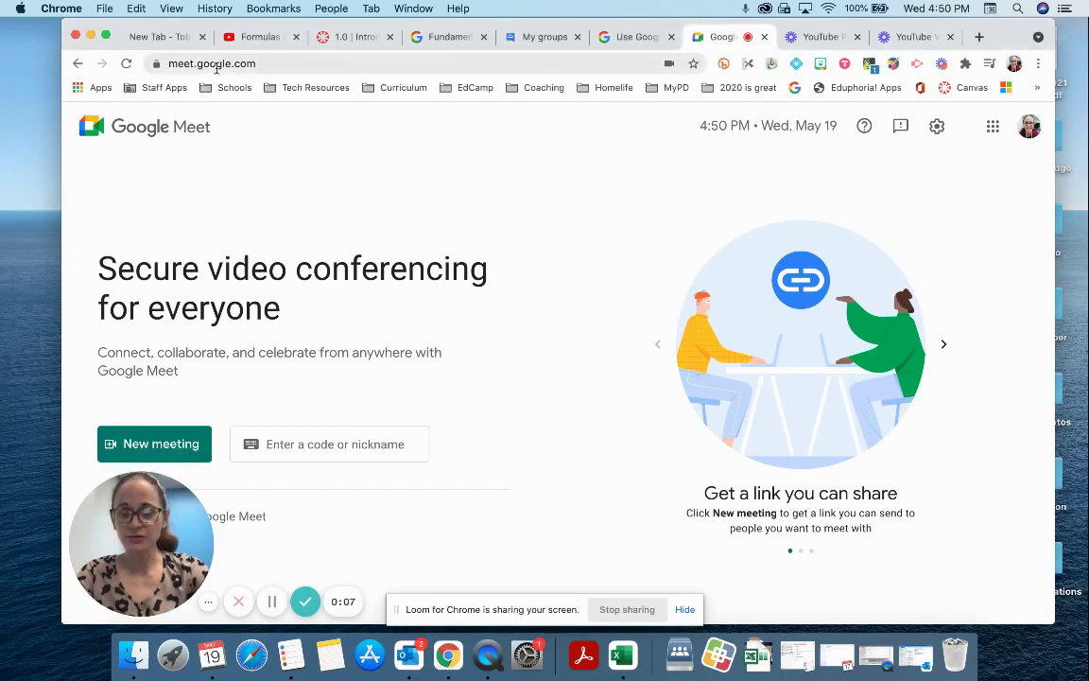
pyautogui.click(158, 448)
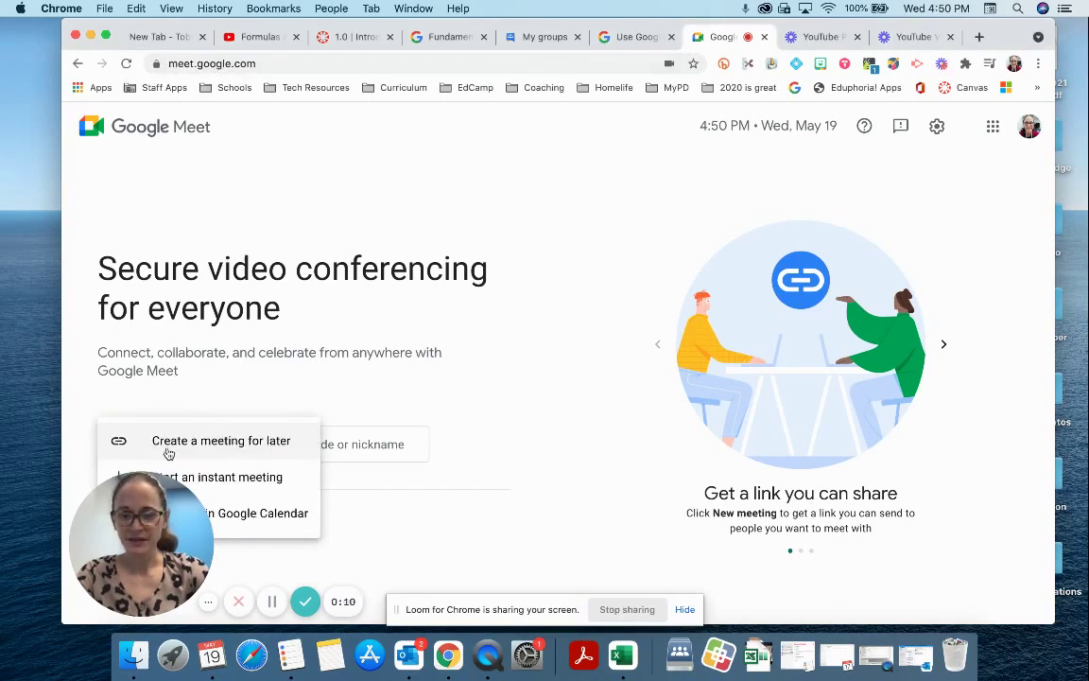
pyautogui.moveTo(185, 546); pyautogui.dragTo(275, 205)
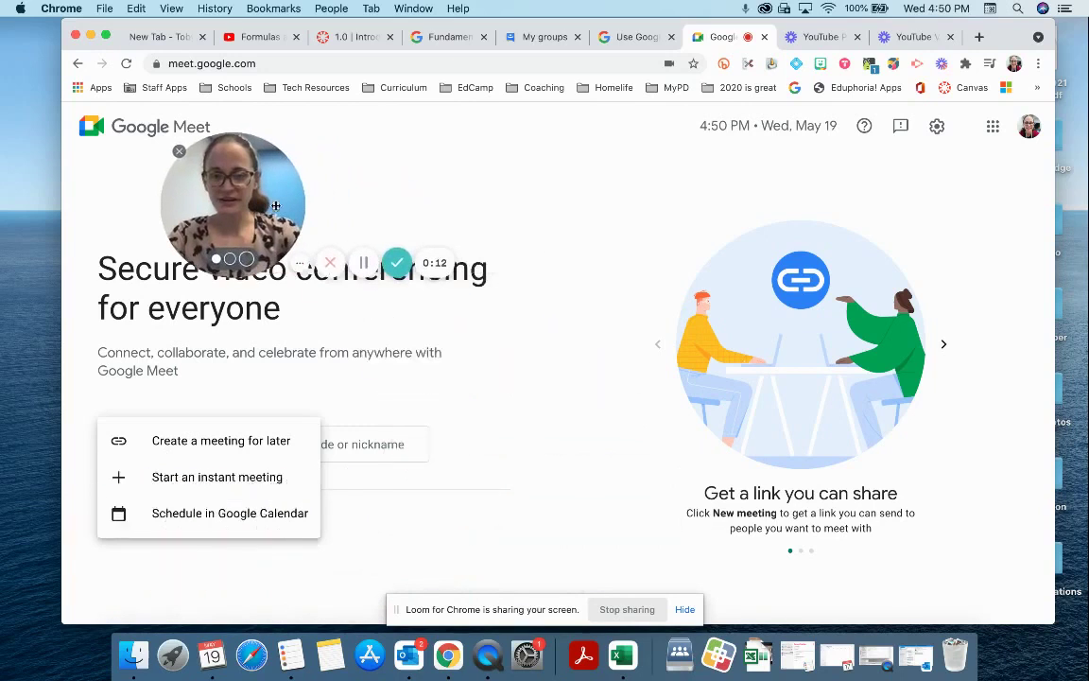
pyautogui.click(251, 445)
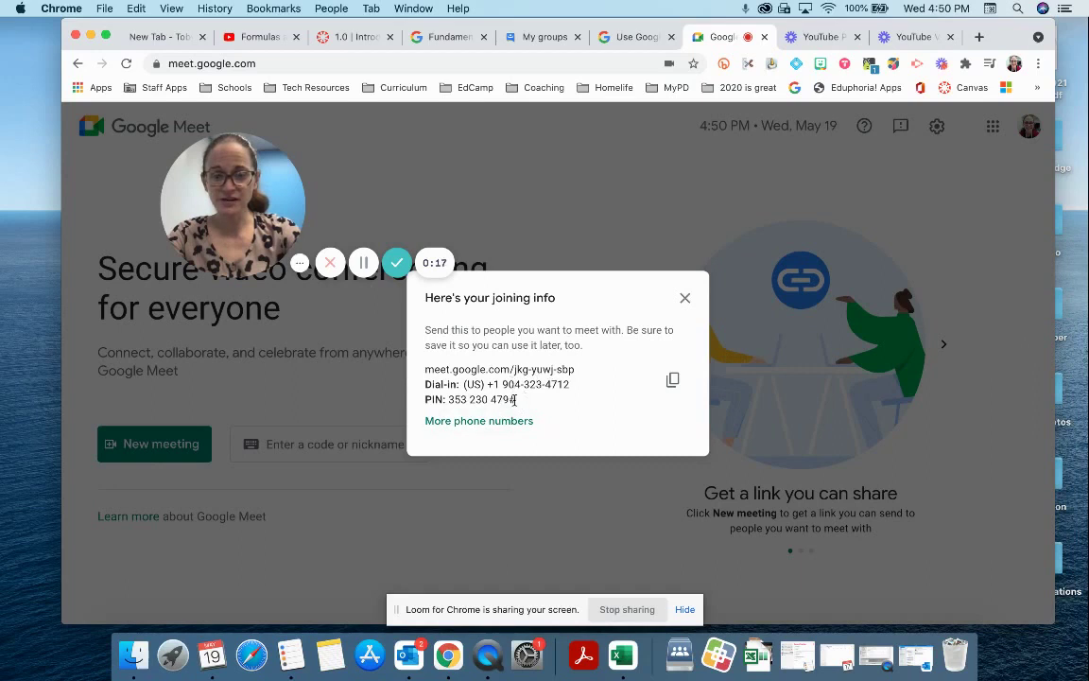
pyautogui.click(674, 381)
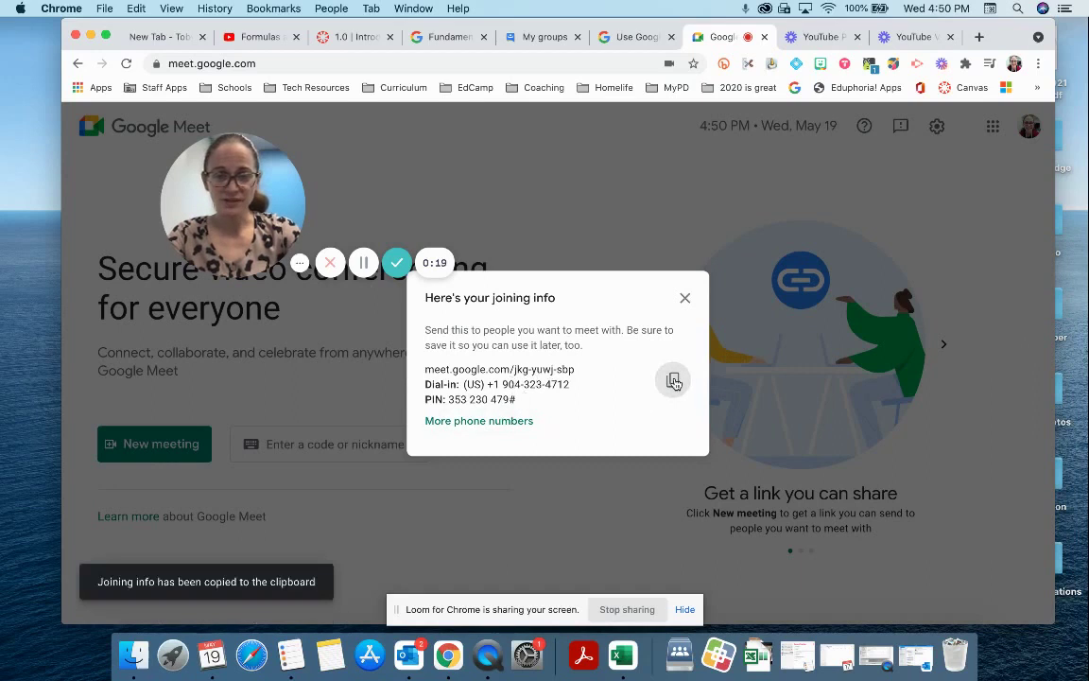
pyautogui.click(684, 297)
# Step: Start an instant meeting from the New meeting options
pyautogui.click(163, 446)
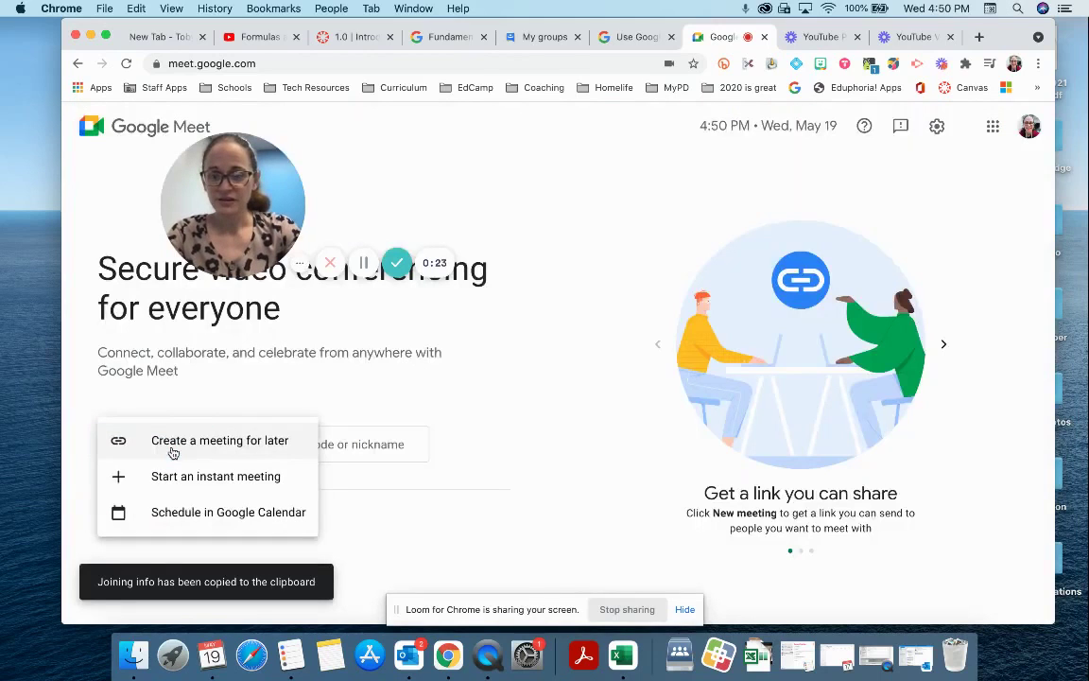
pyautogui.click(236, 478)
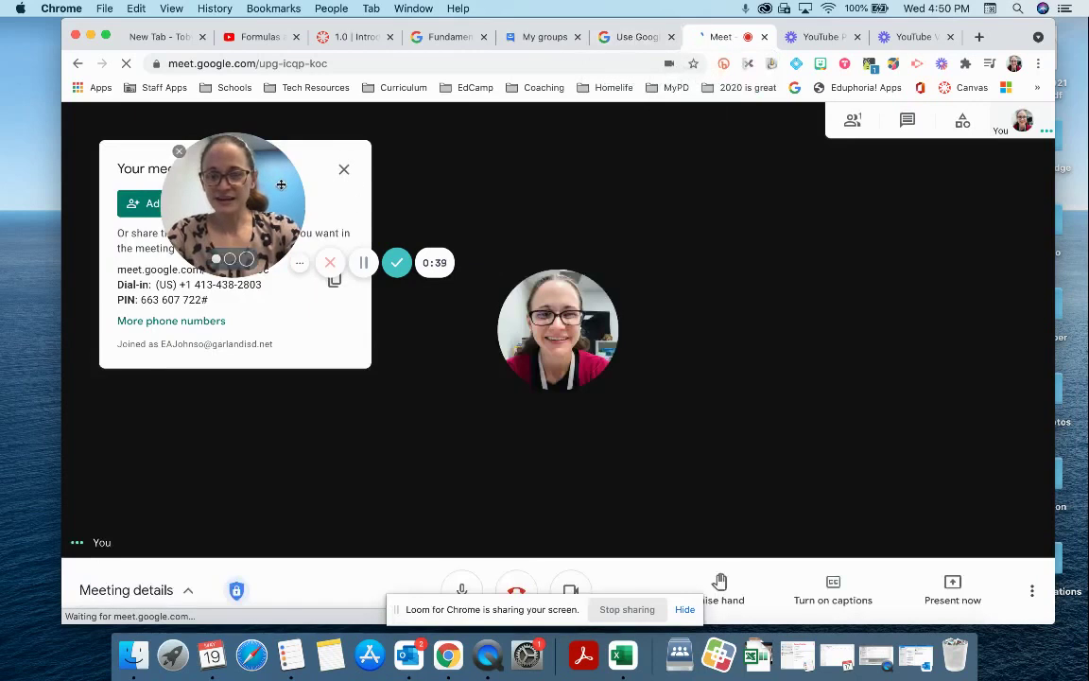
pyautogui.moveTo(280, 185); pyautogui.dragTo(879, 227)
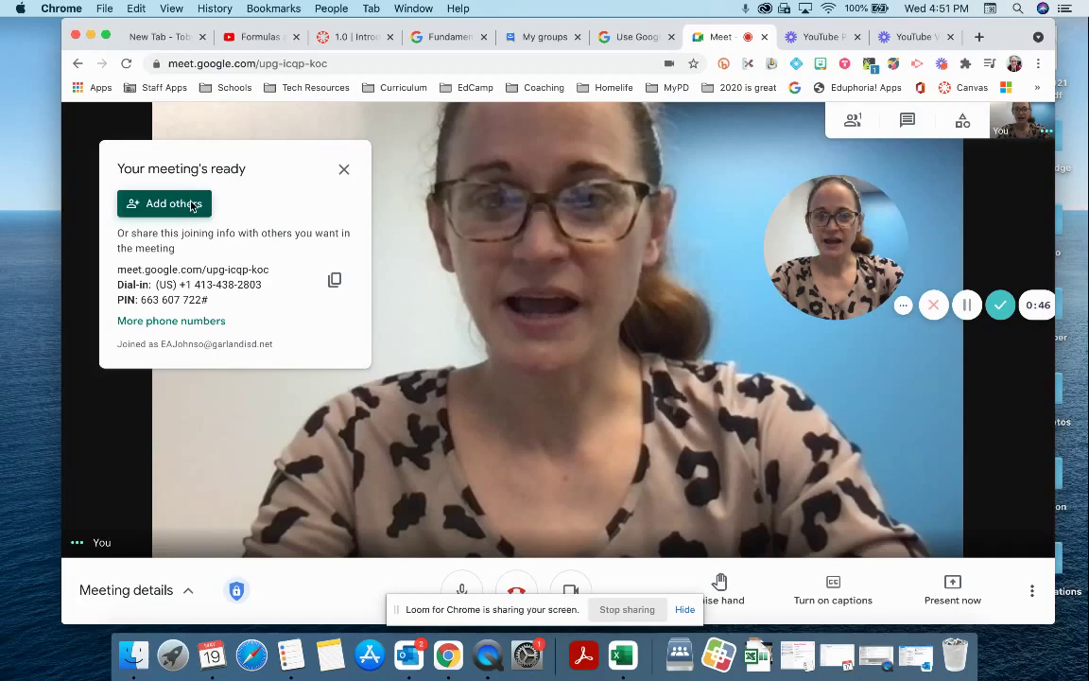
# Step: Open and close the Add others panel, then dismiss the meeting-ready information
pyautogui.click(192, 206)
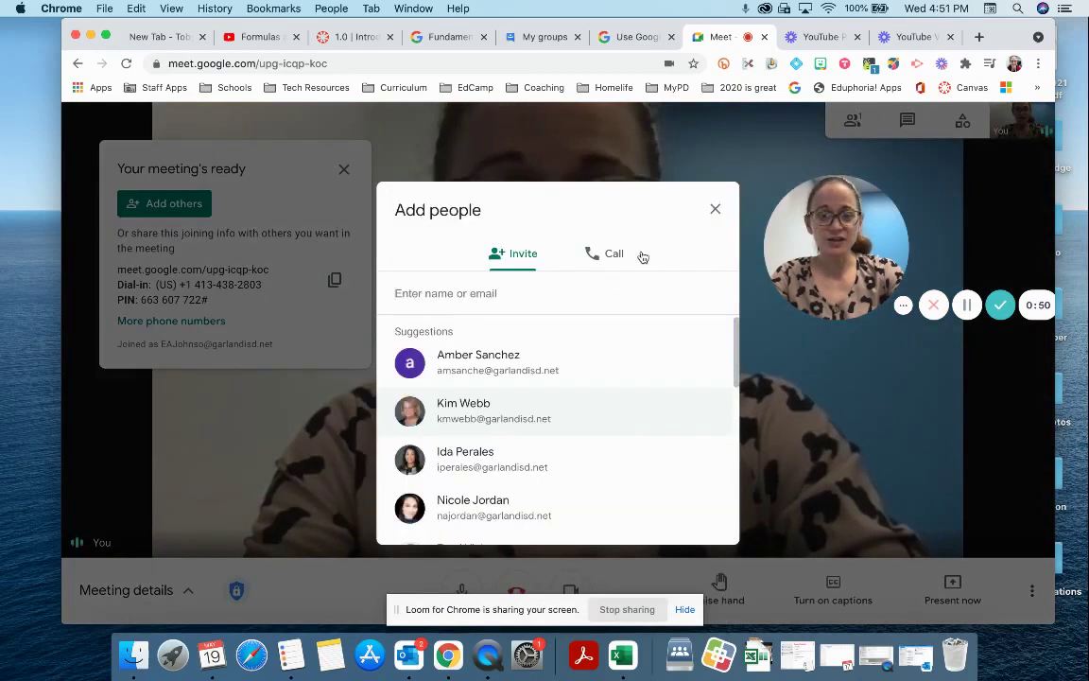
pyautogui.click(713, 210)
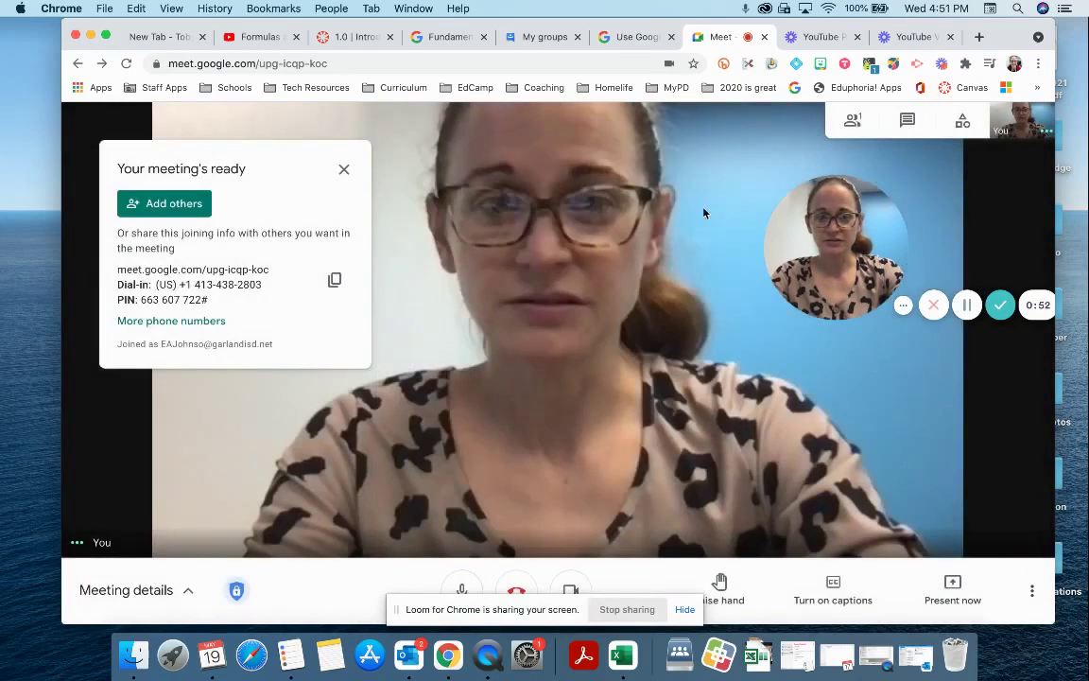
pyautogui.click(343, 169)
# Step: Load meet.google.com in the Skillshop lesson tab
pyautogui.click(631, 37)
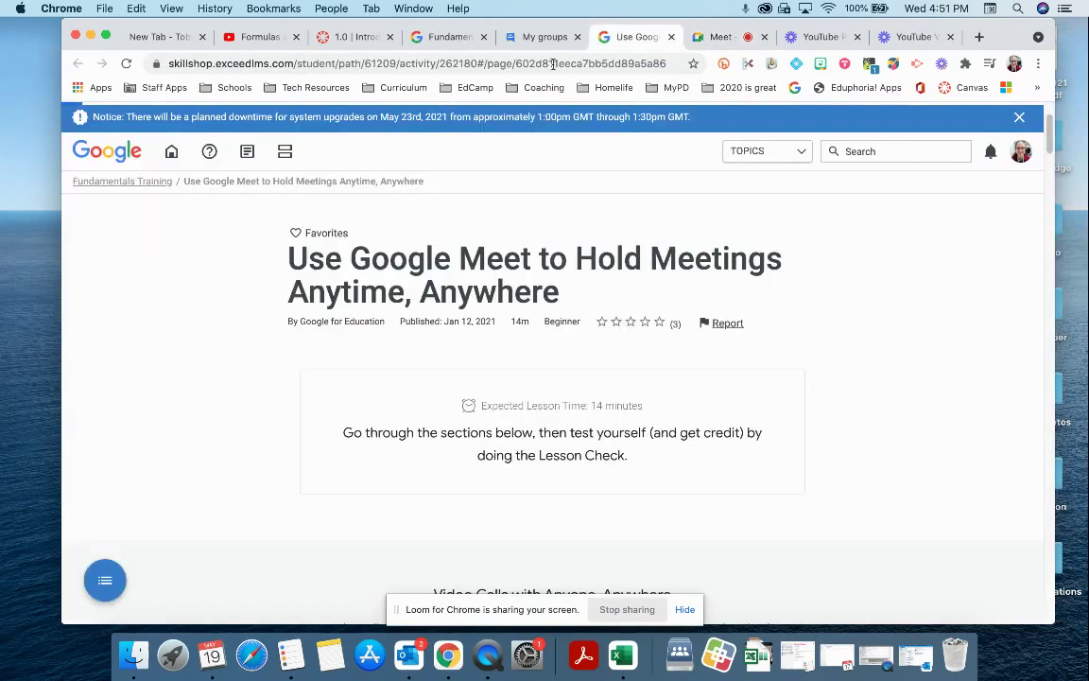
pyautogui.click(553, 64)
pyautogui.write('meeto')
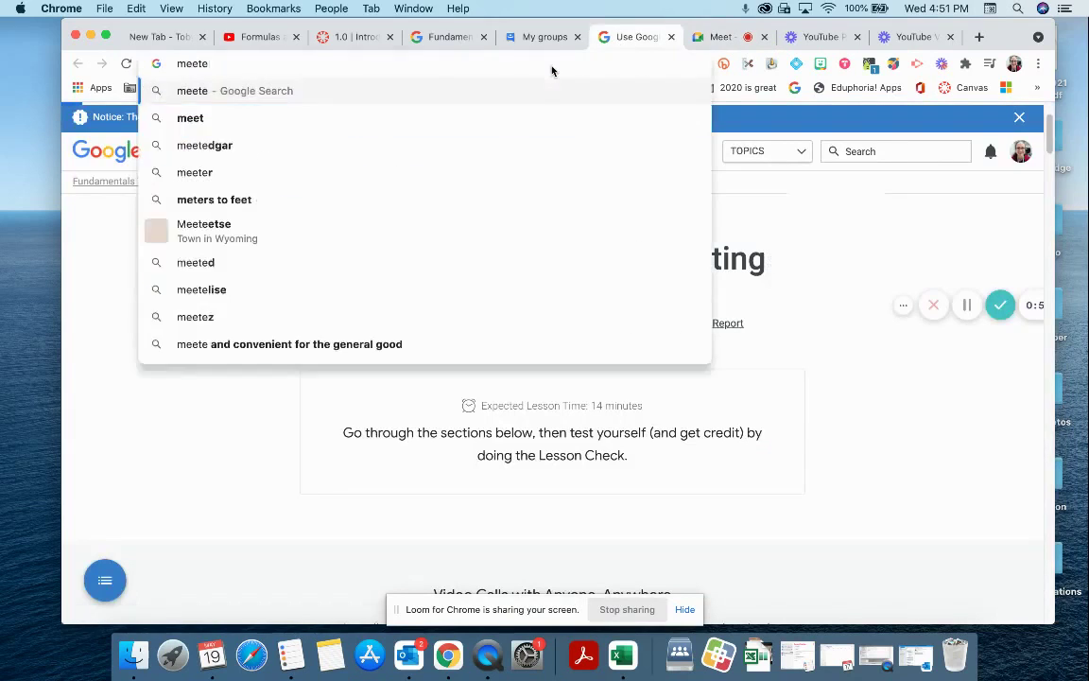
pyautogui.press('BackSpace')
pyautogui.write('.')
pyautogui.press('Return')
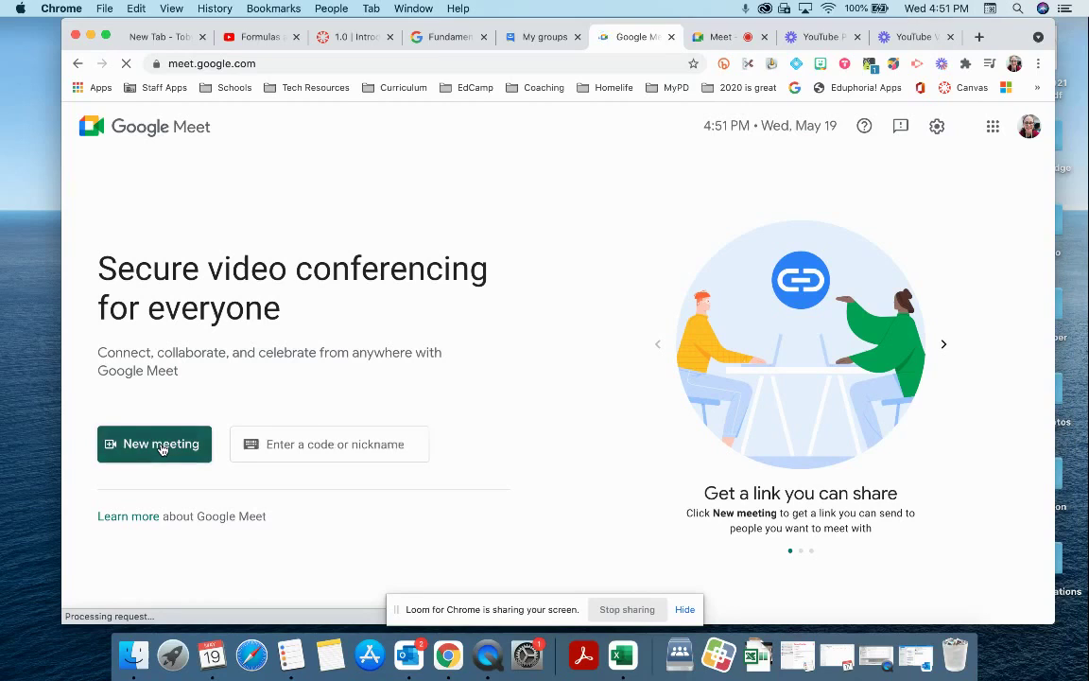
# Step: Schedule the meeting in Google Calendar, allowing notifications and calendar links and dismissing the snooze tip
pyautogui.click(154, 443)
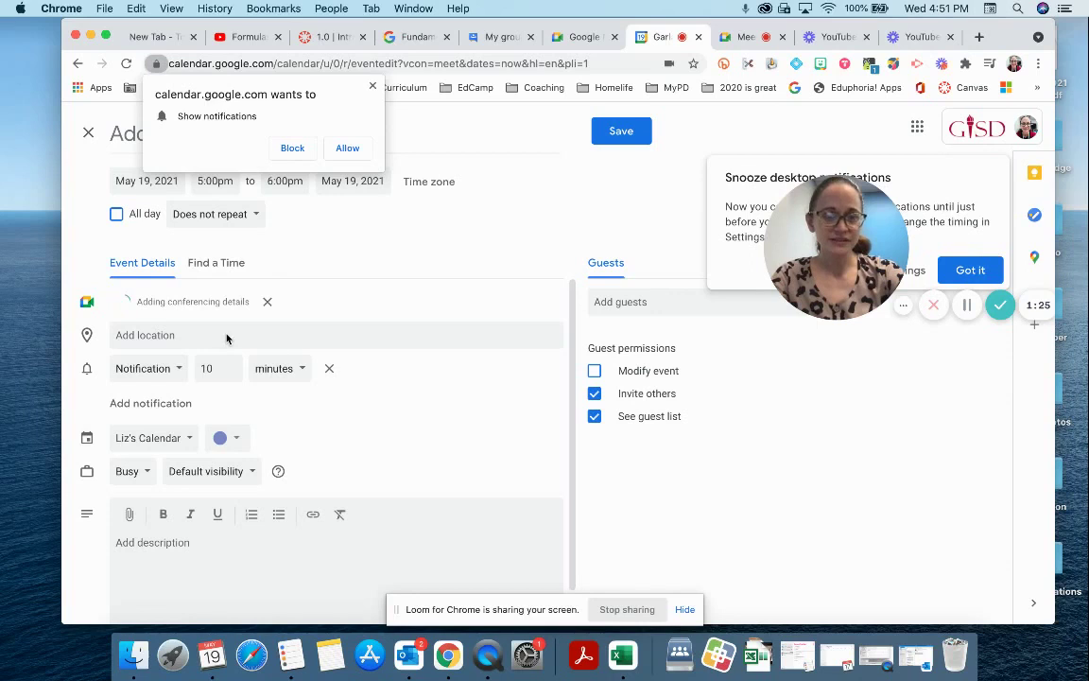
pyautogui.click(340, 147)
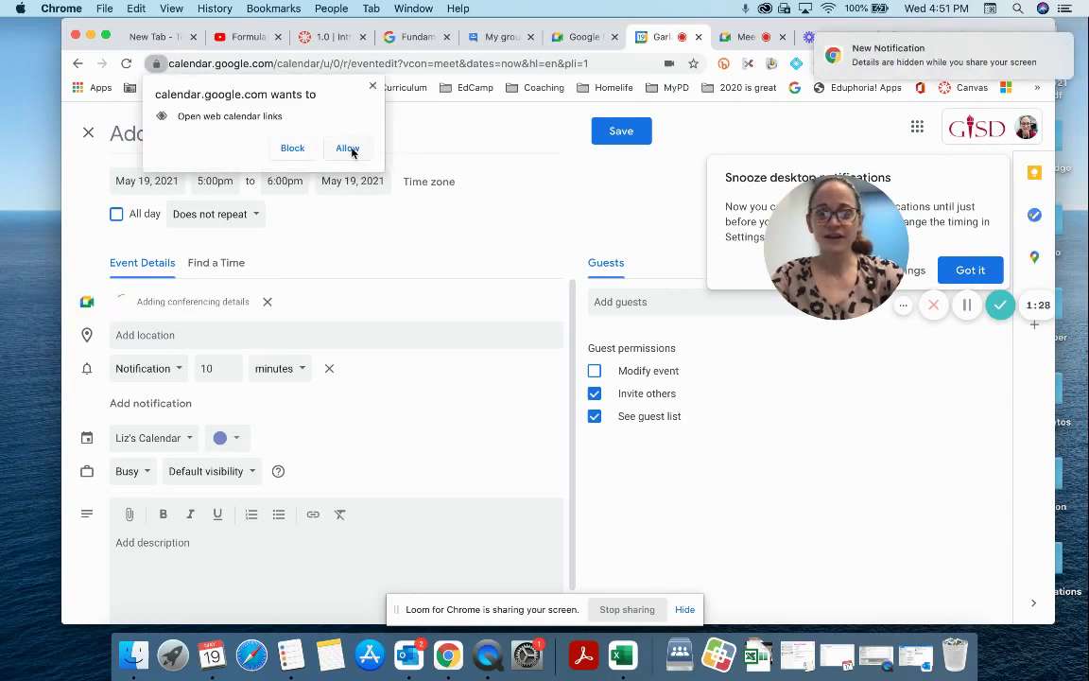
pyautogui.click(349, 148)
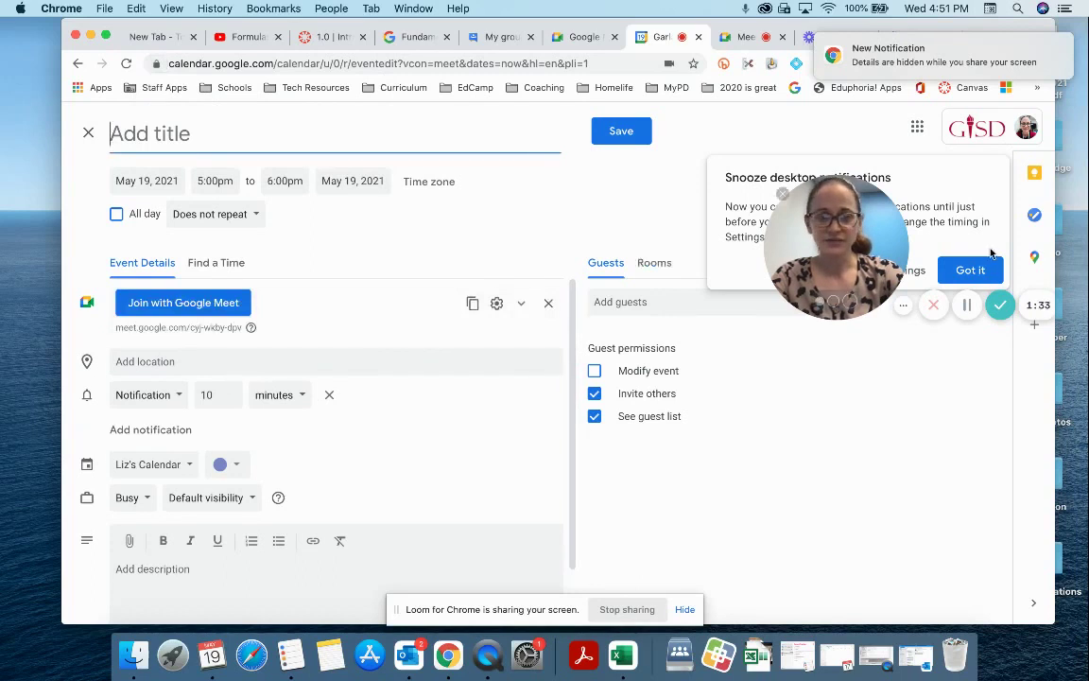
pyautogui.click(942, 280)
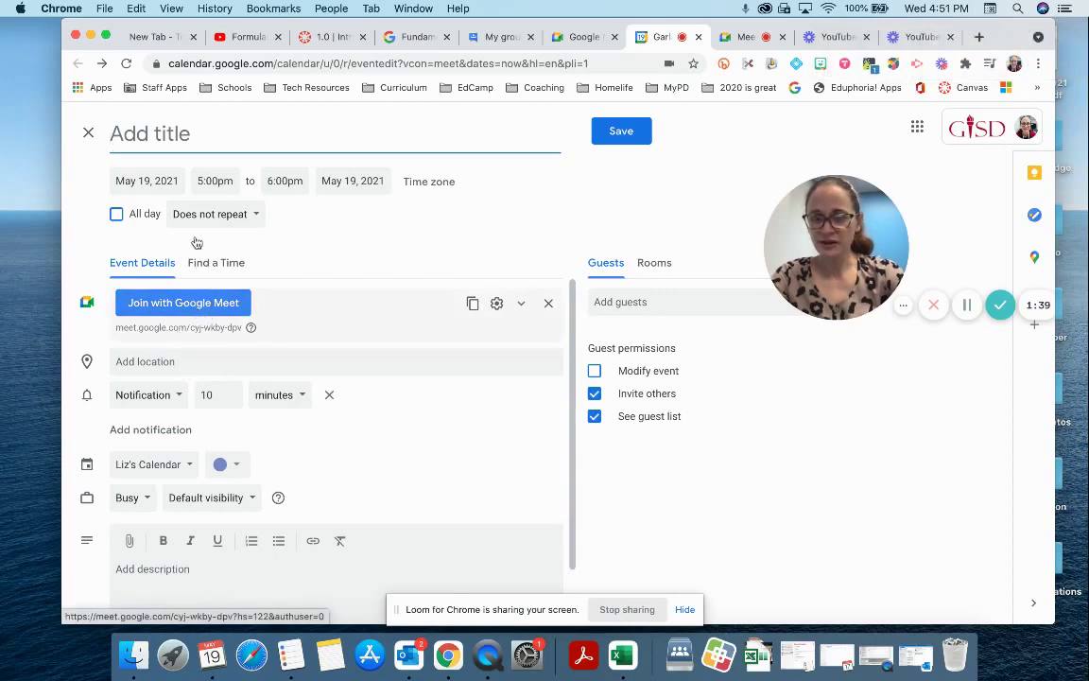
# Step: Title the event 'Meeting with my friends' and set it for May 20, 4:30–5:30pm
pyautogui.write('Me')
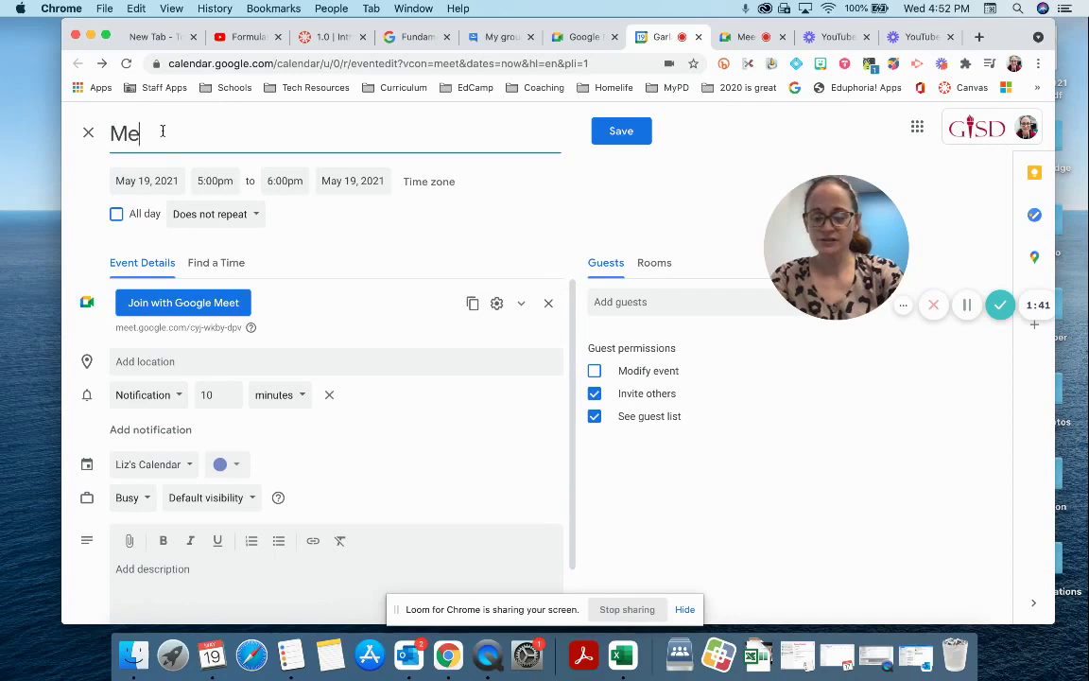
pyautogui.write('etbing with my friends')
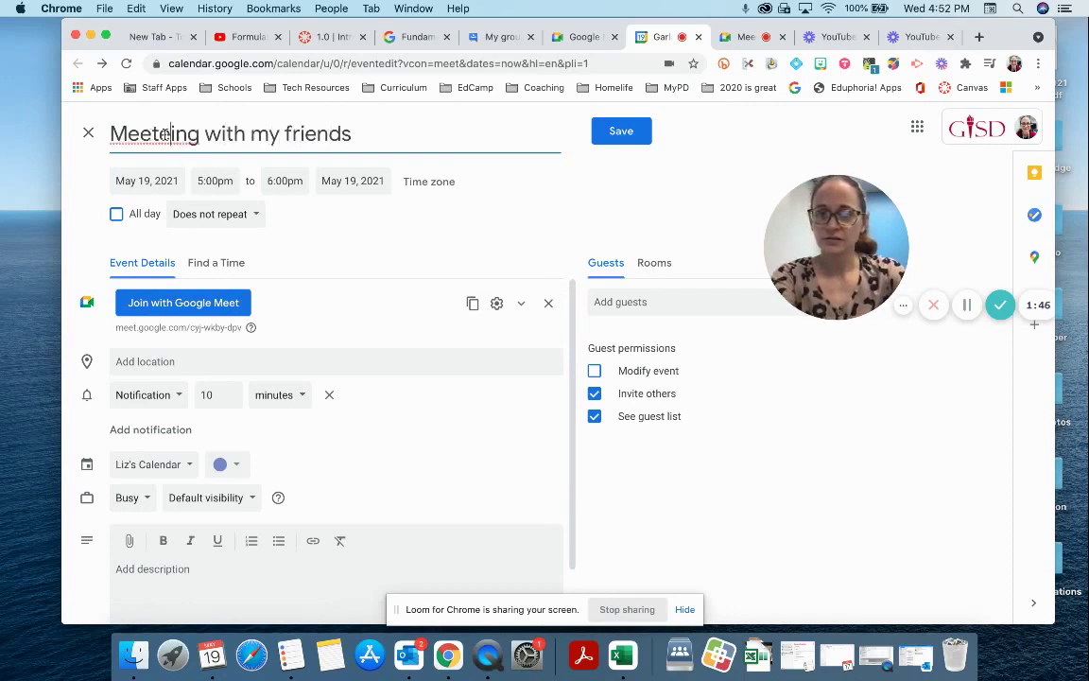
pyautogui.press('BackSpace')
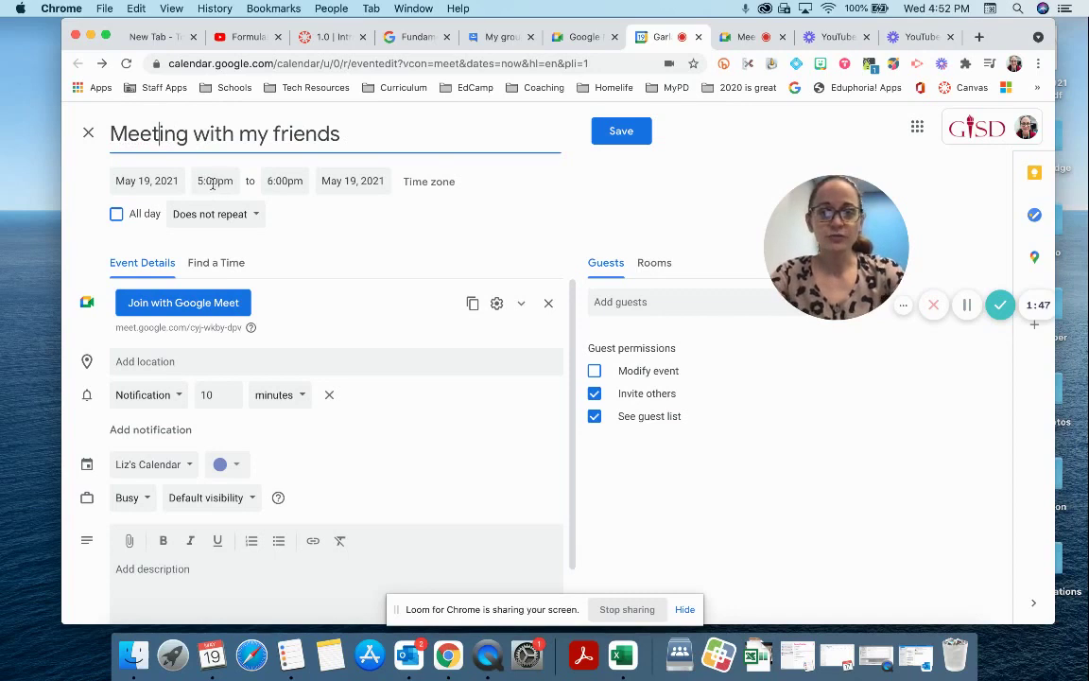
pyautogui.click(145, 180)
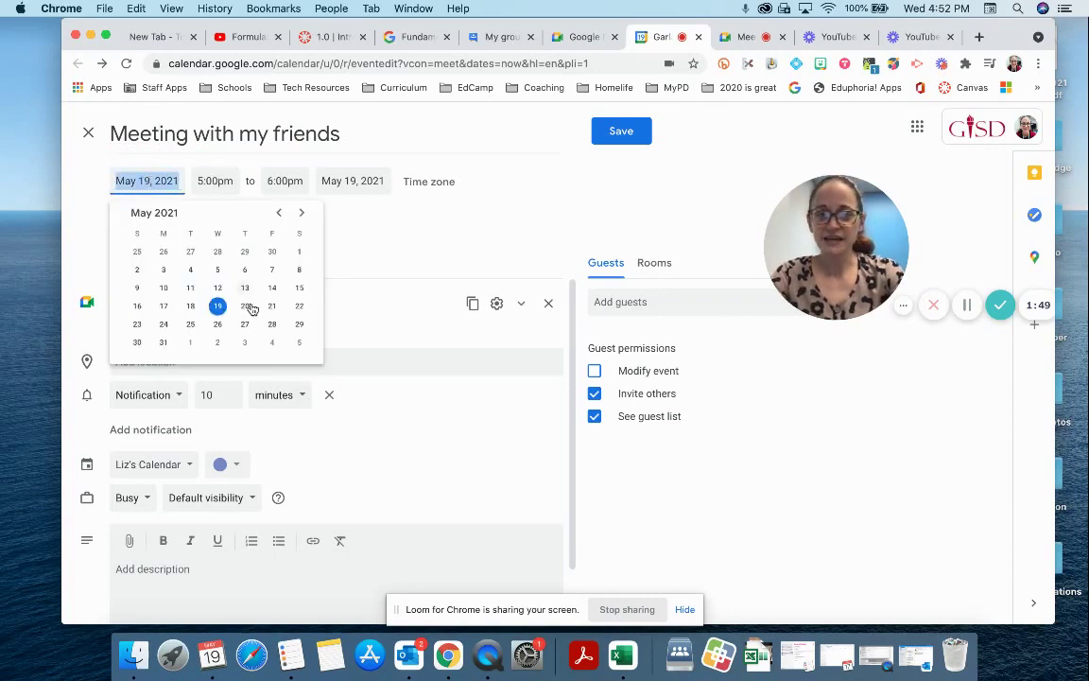
pyautogui.press('Return')
pyautogui.click(215, 181)
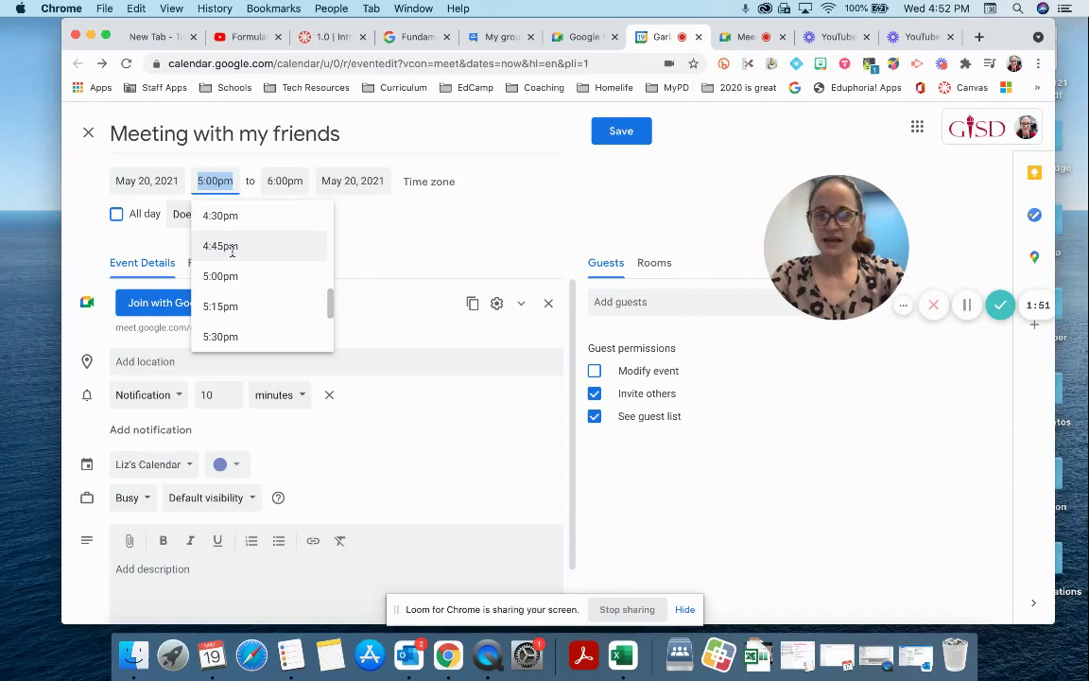
pyautogui.click(229, 217)
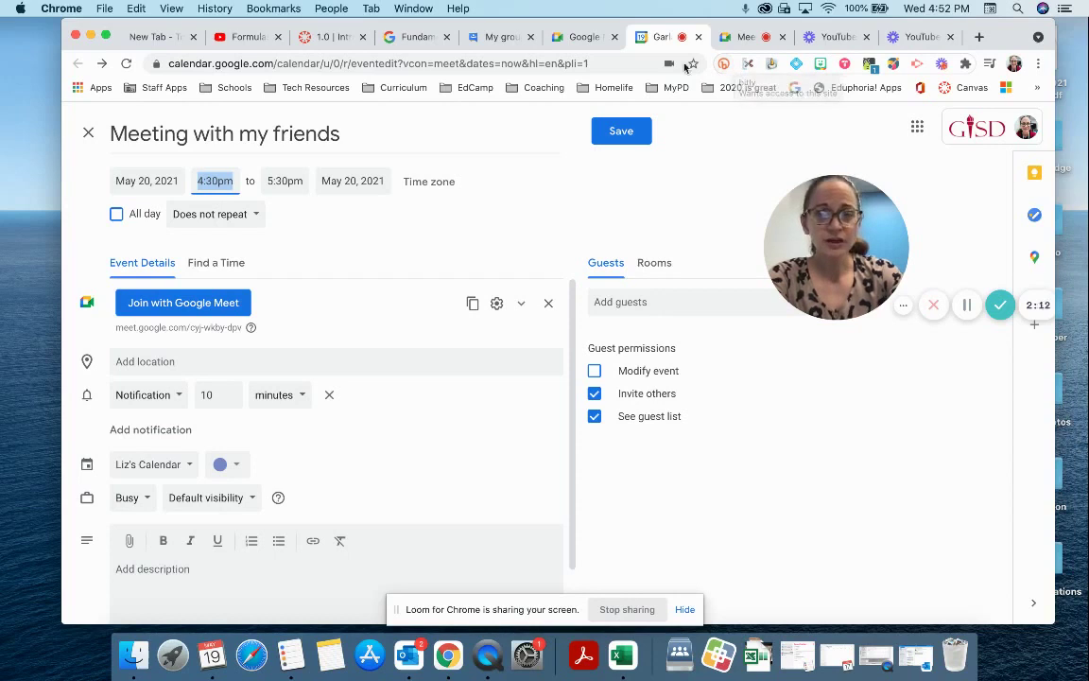
# Step: Open a maximized Chrome window for the other profile and go to Gmail
pyautogui.rightClick(452, 652)
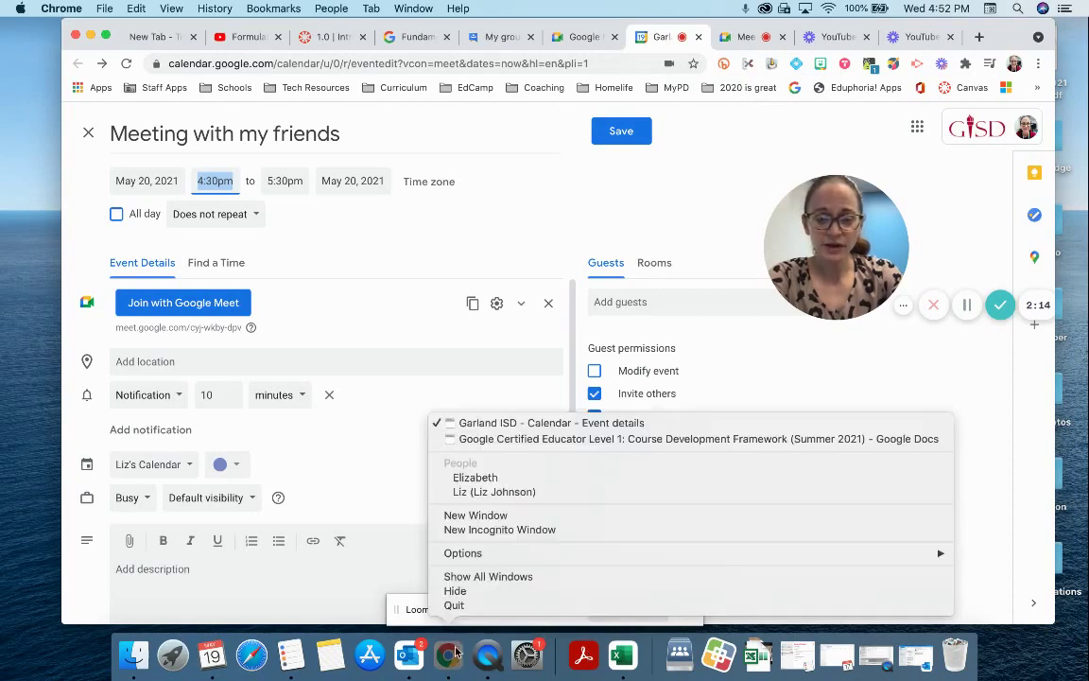
pyautogui.click(494, 494)
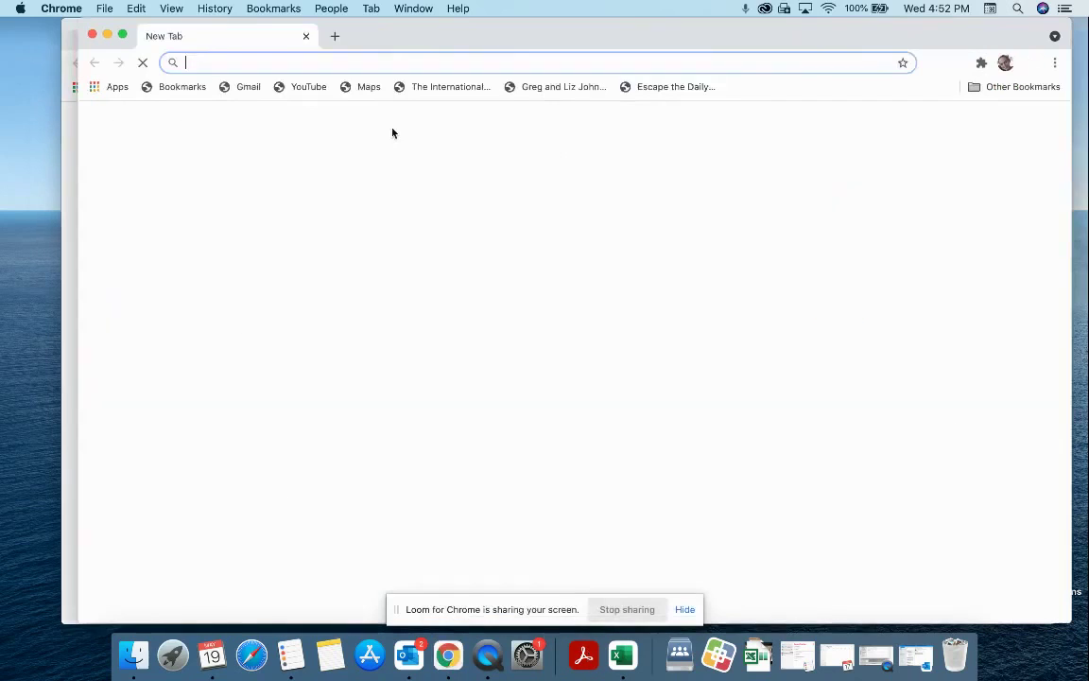
pyautogui.moveTo(374, 42); pyautogui.dragTo(180, 62)
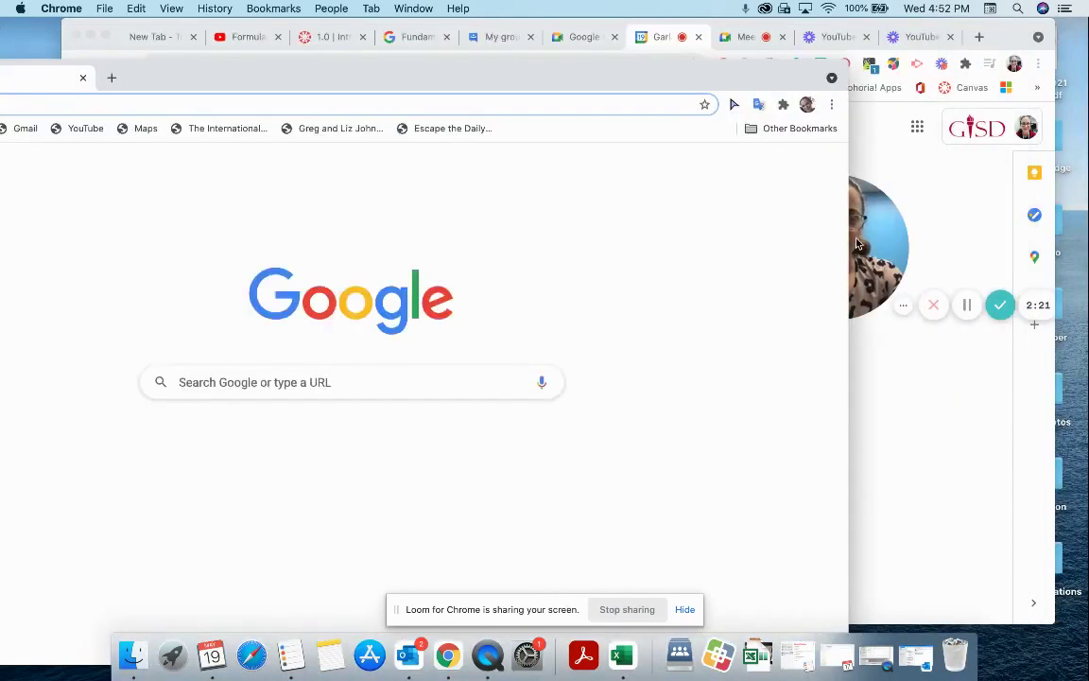
pyautogui.doubleClick(799, 93)
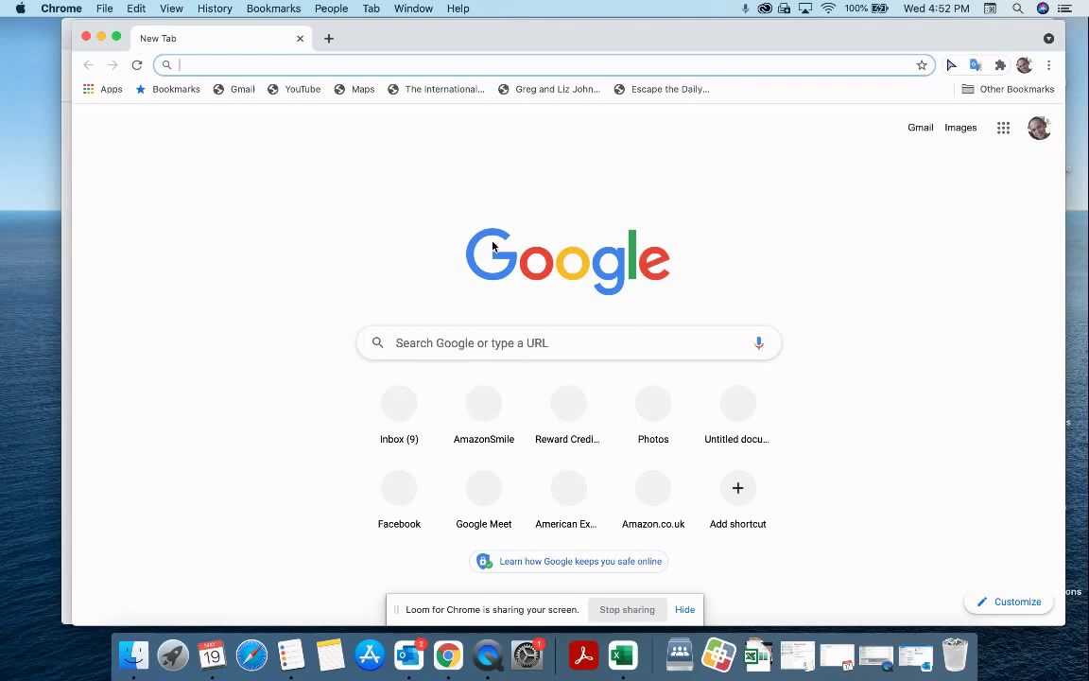
pyautogui.click(922, 128)
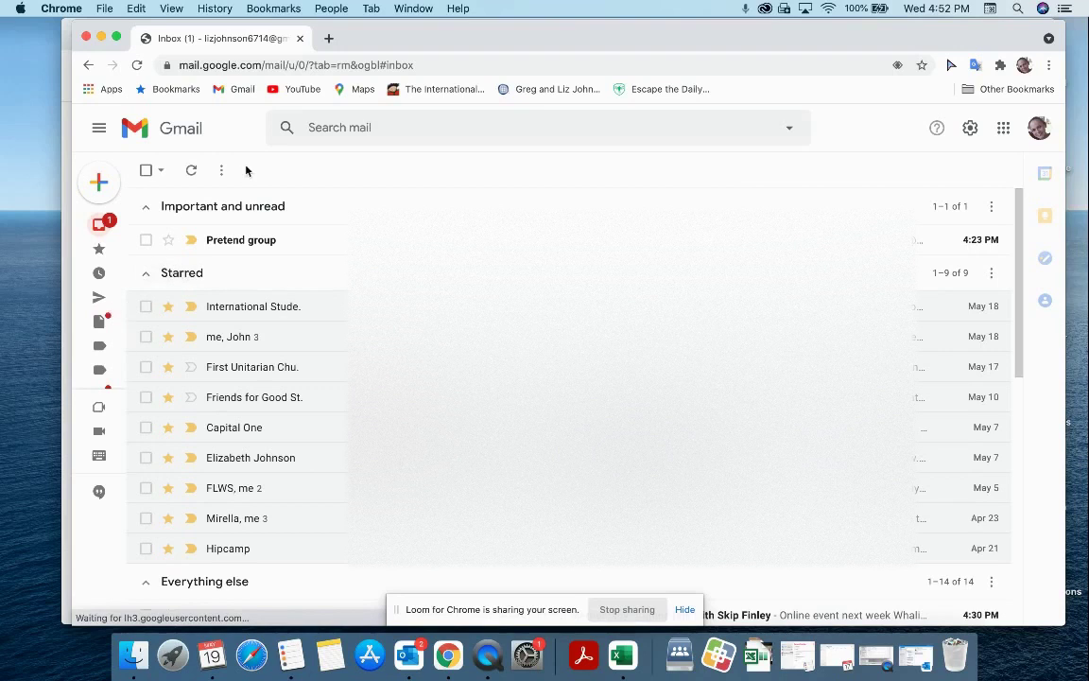
# Step: Start a new meeting from the Meet section of Gmail's sidebar
pyautogui.scroll(-1, 98, 409)
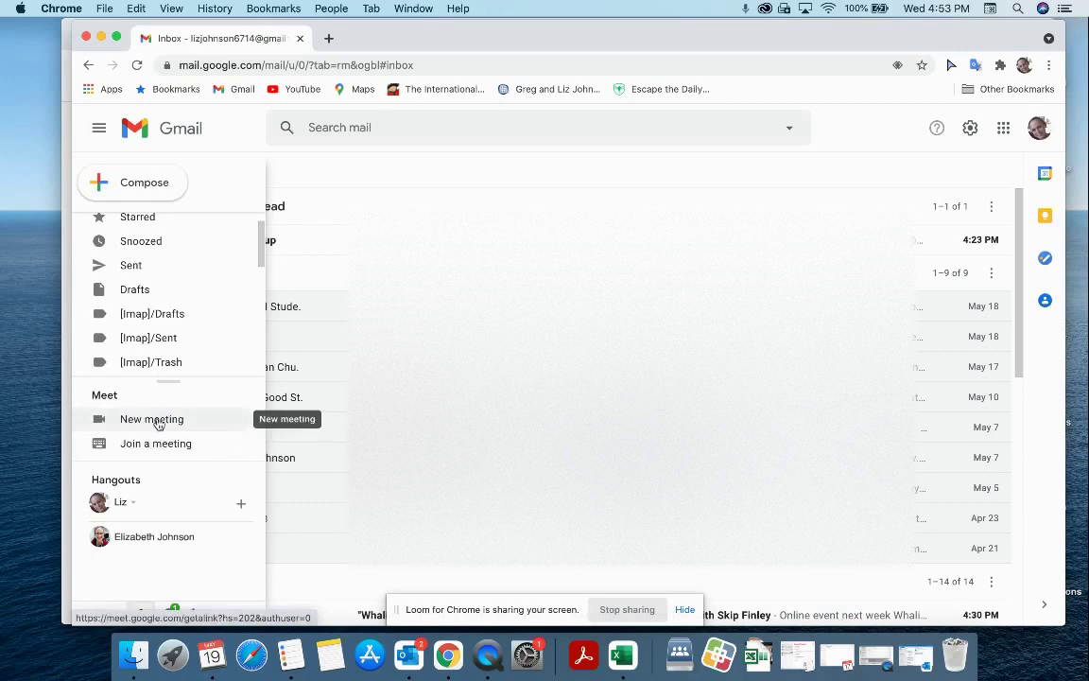
pyautogui.click(158, 419)
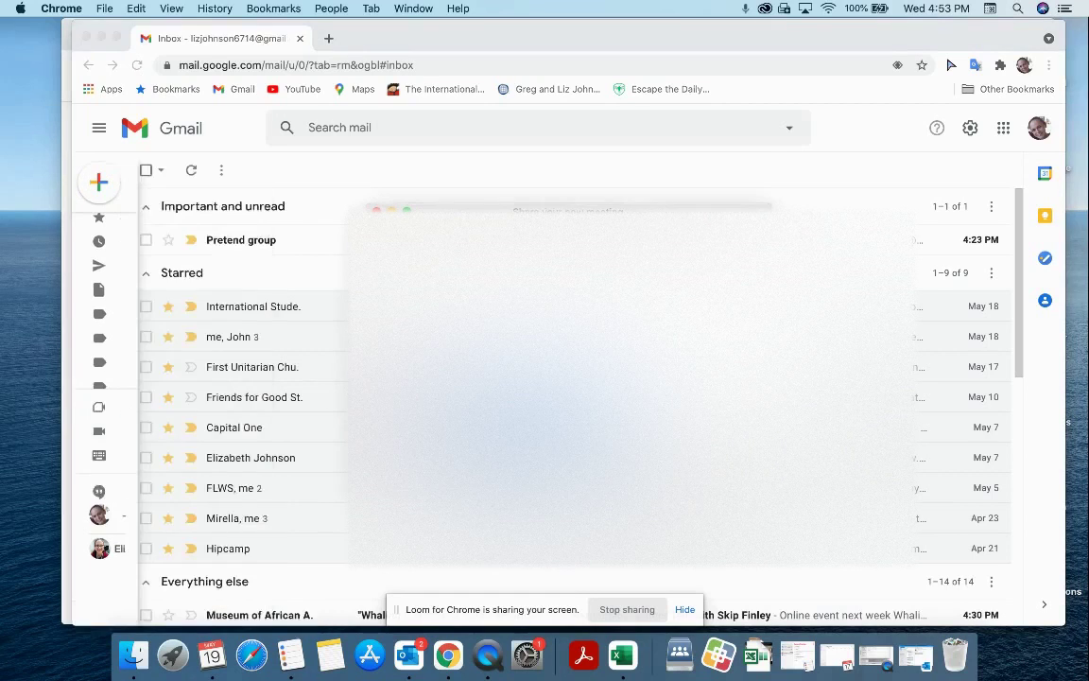